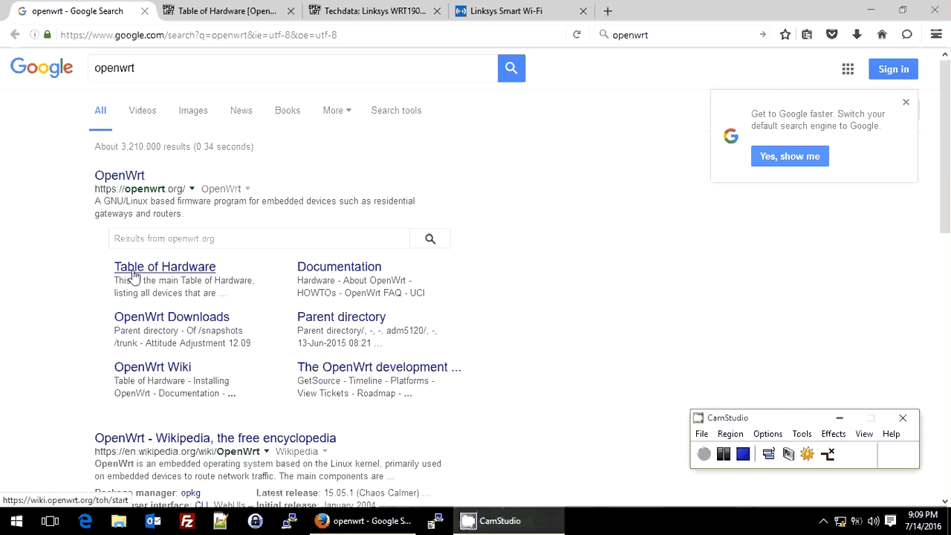
Examine the WRT1900 entries in the OpenWrt Table of Hardware, comparing the cobra, shelby and mamba versions and highlighting the WRT1900AC v1 (mamba) row
{"action": "left_click", "coordinate": [191, 10]}
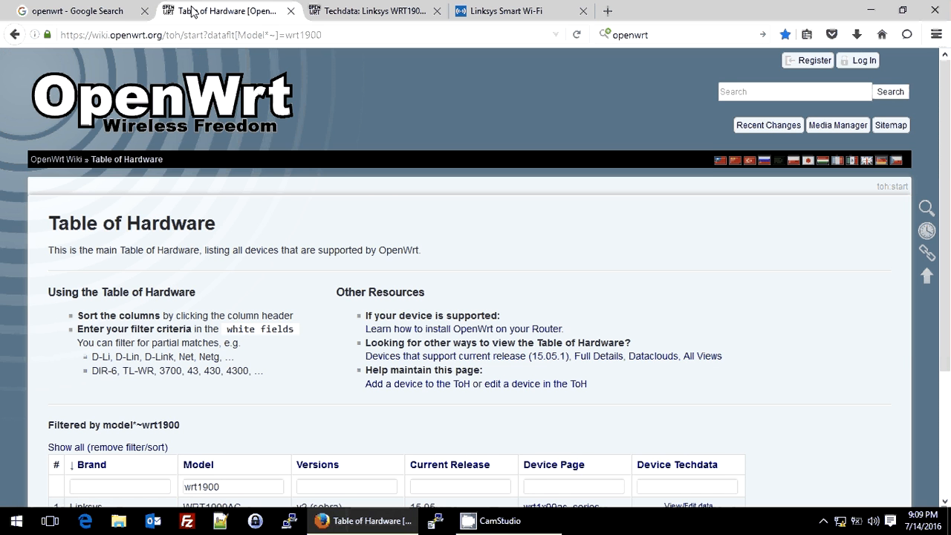
{"action": "scroll", "coordinate": [186, 277], "scroll_direction": "down", "scroll_amount": 2}
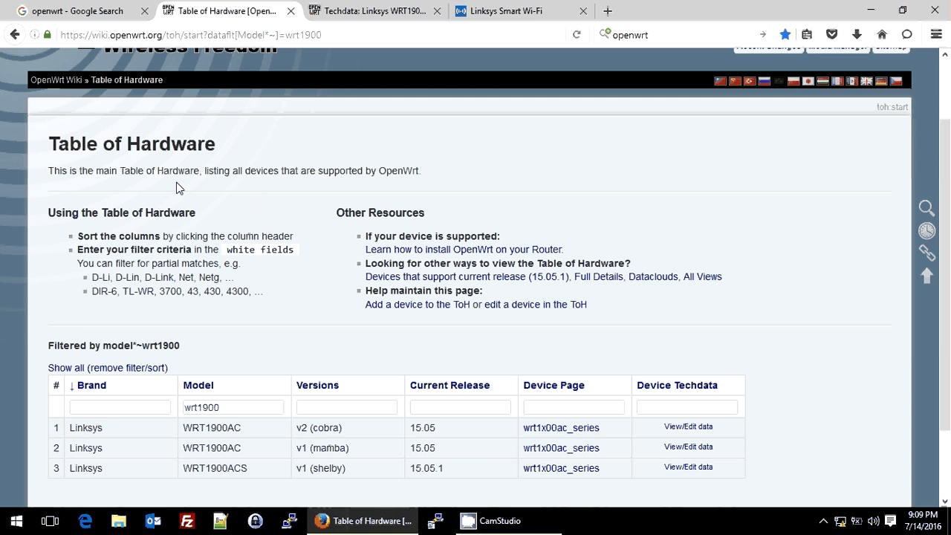
{"action": "scroll", "coordinate": [176, 188], "scroll_direction": "up", "scroll_amount": 2}
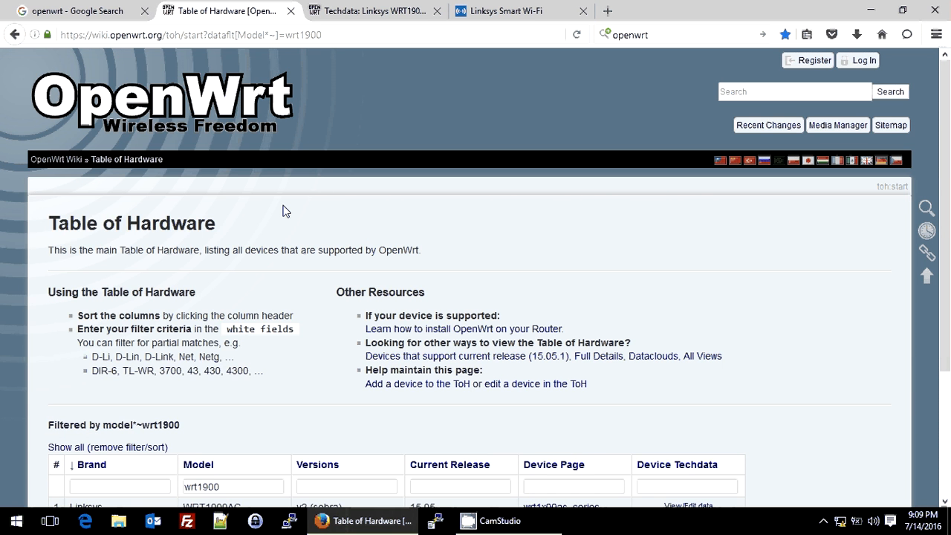
{"action": "scroll", "coordinate": [52, 339], "scroll_direction": "down", "scroll_amount": 4}
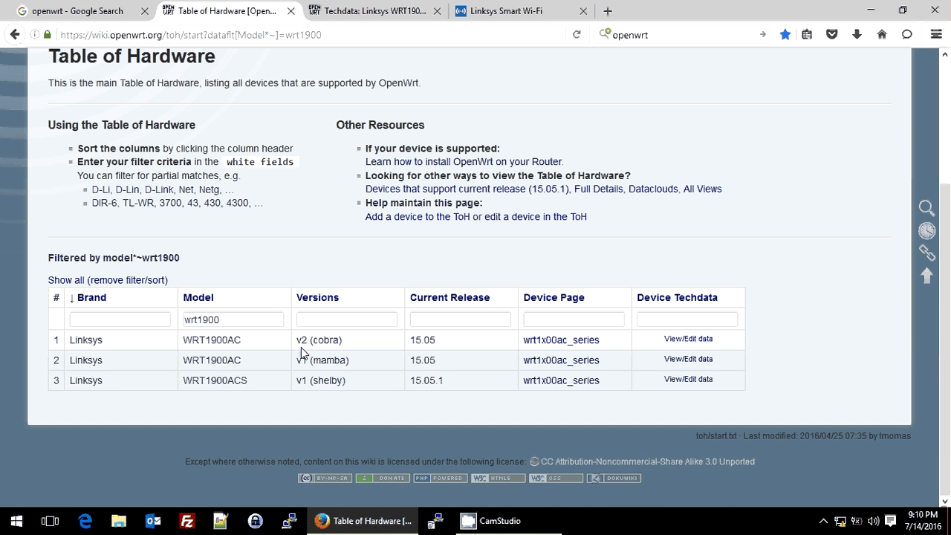
{"action": "left_click_drag", "start_coordinate": [318, 339], "coordinate": [325, 337]}
{"action": "double_click", "coordinate": [326, 339]}
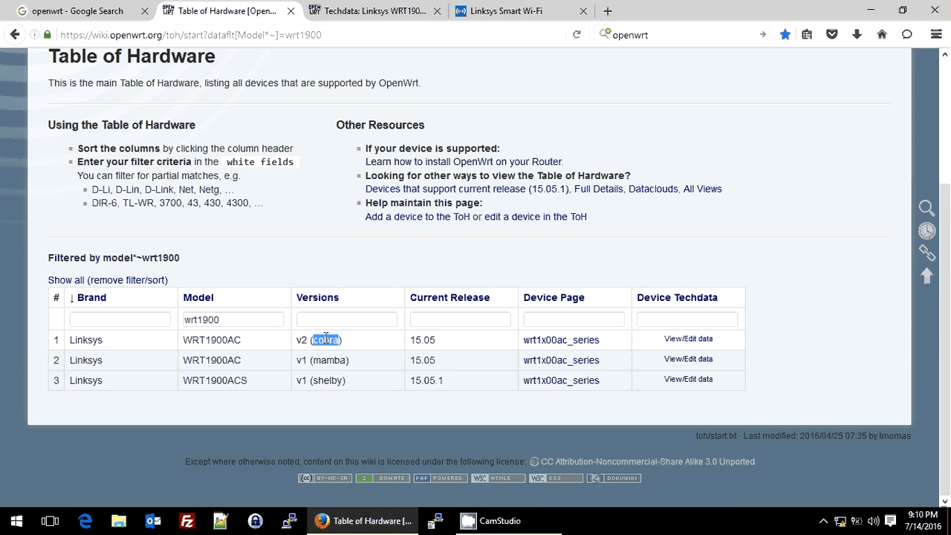
{"action": "left_click", "coordinate": [324, 384]}
{"action": "double_click", "coordinate": [324, 384]}
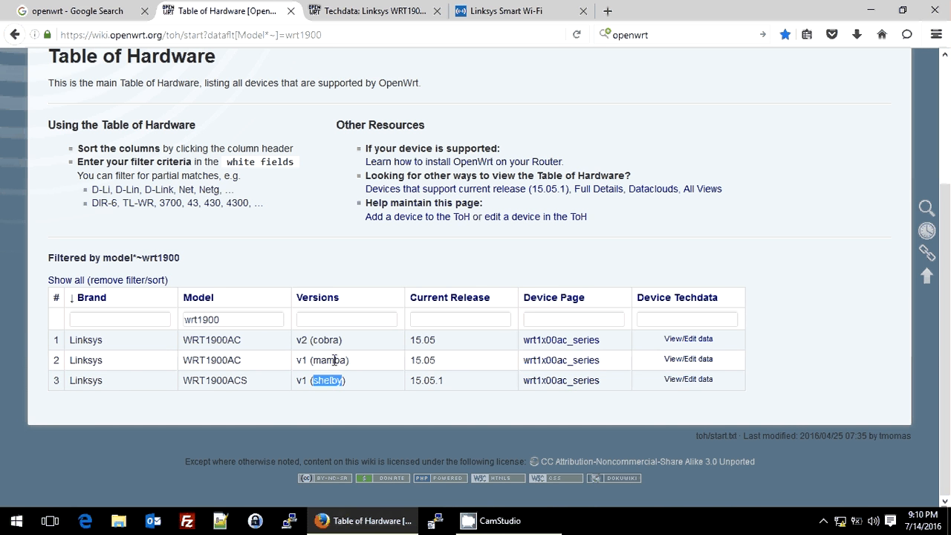
{"action": "double_click", "coordinate": [334, 360]}
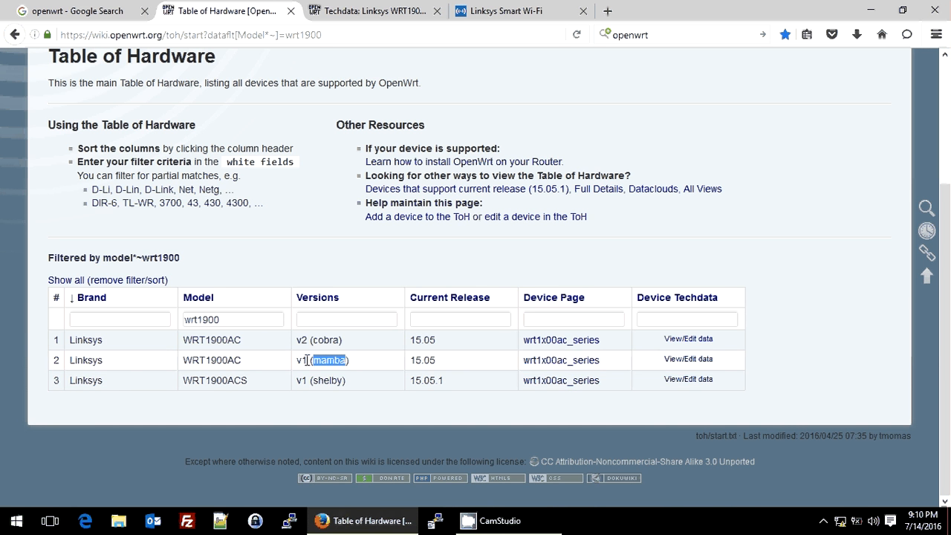
{"action": "left_click_drag", "start_coordinate": [75, 361], "coordinate": [718, 361]}
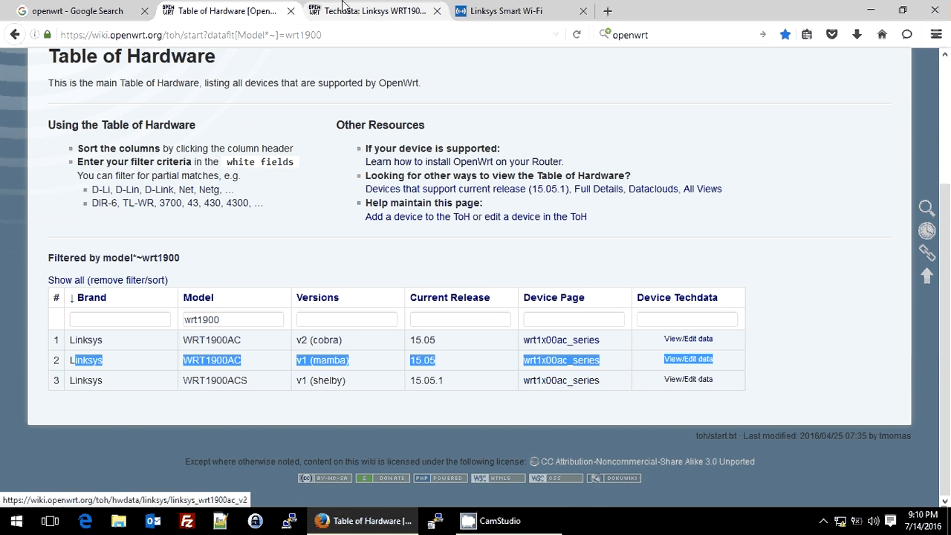
Locate and highlight the Firmware OpenWrt Install URL on the Linksys WRT1900AC v1 techdata page
{"action": "left_click", "coordinate": [367, 10]}
{"action": "scroll", "coordinate": [204, 327], "scroll_direction": "up", "scroll_amount": 1}
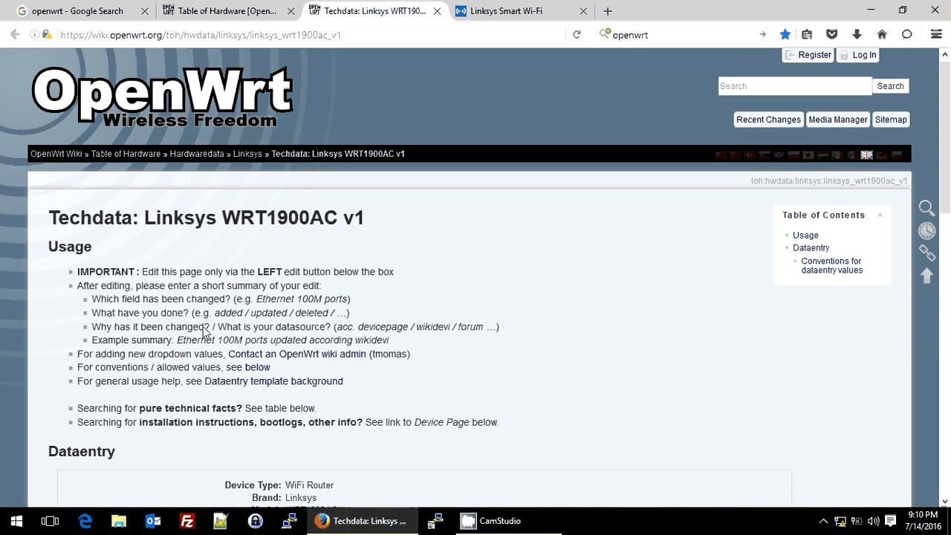
{"action": "scroll", "coordinate": [203, 326], "scroll_direction": "down", "scroll_amount": 3}
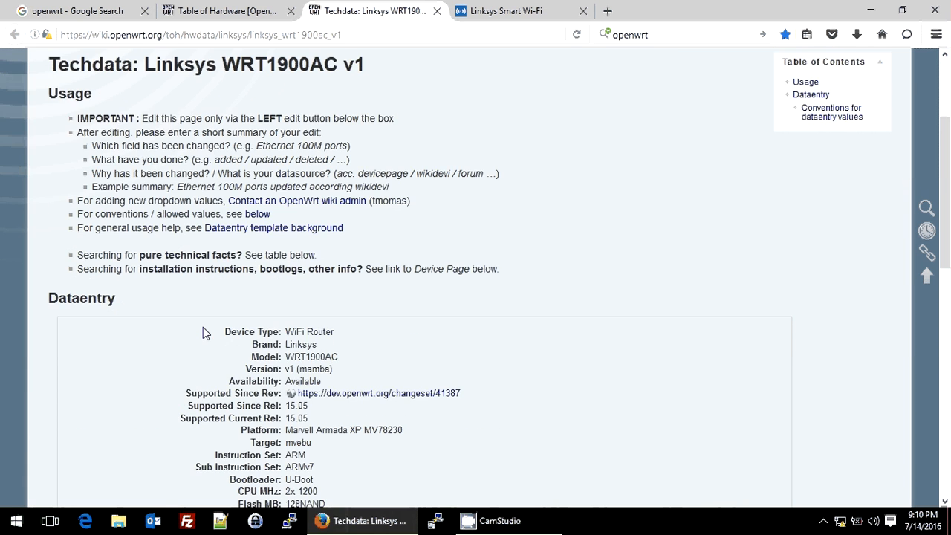
{"action": "scroll", "coordinate": [203, 327], "scroll_direction": "down", "scroll_amount": 10}
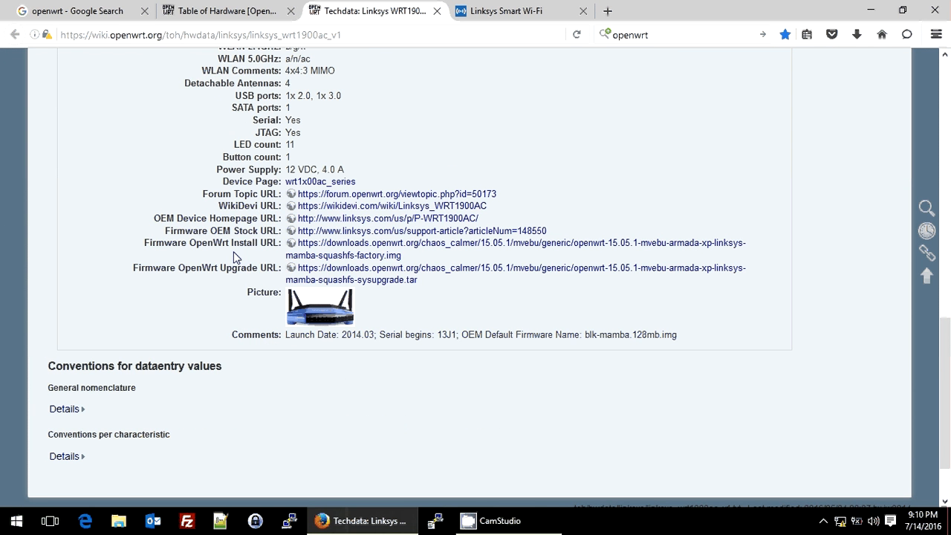
{"action": "left_click_drag", "start_coordinate": [172, 245], "coordinate": [422, 262]}
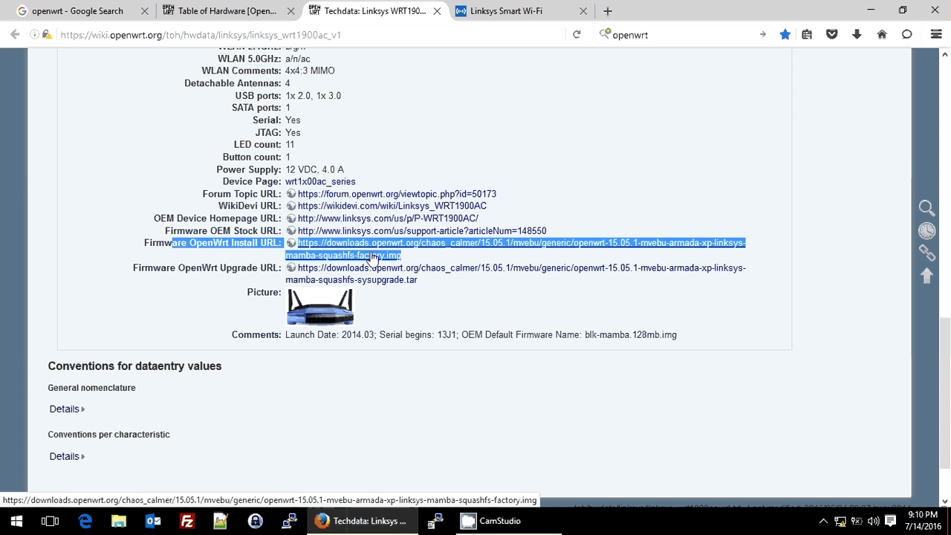
Sign in to the Linksys Smart Wi-Fi page at 192.168.1.1 with the router password
{"action": "left_click", "coordinate": [532, 11]}
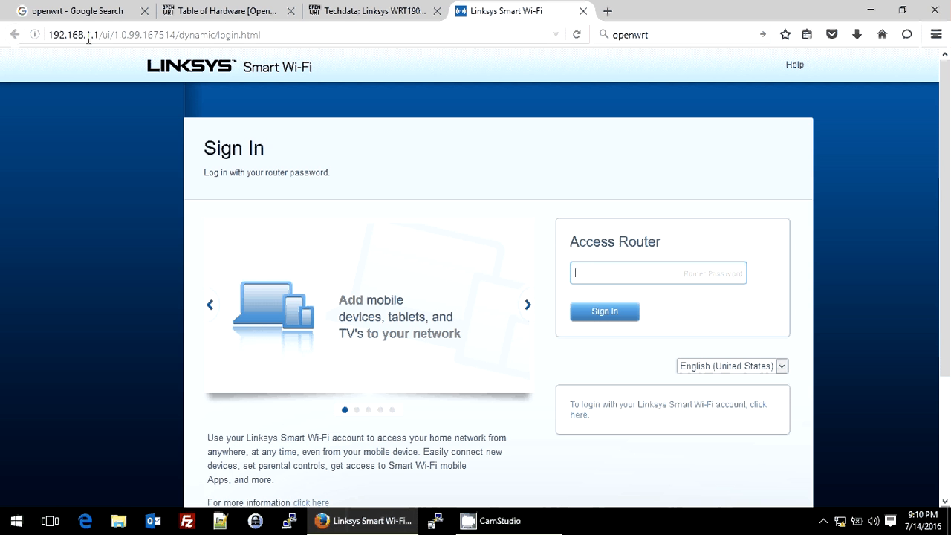
{"action": "left_click_drag", "start_coordinate": [100, 34], "coordinate": [278, 36]}
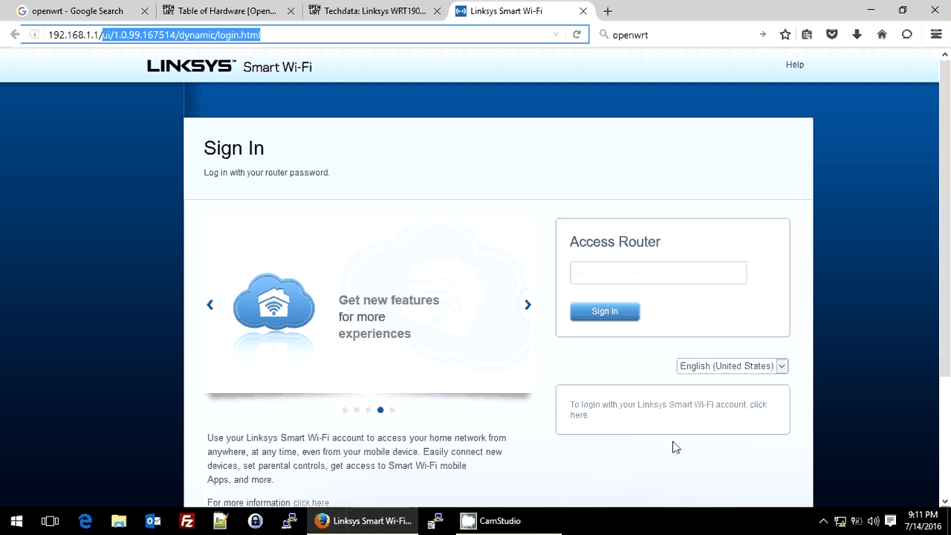
{"action": "left_click", "coordinate": [717, 407]}
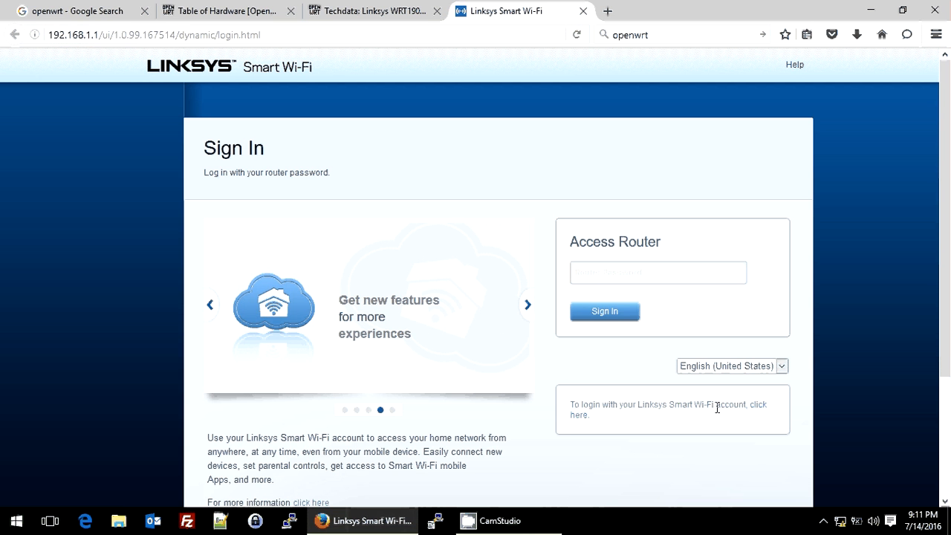
{"action": "left_click", "coordinate": [667, 276]}
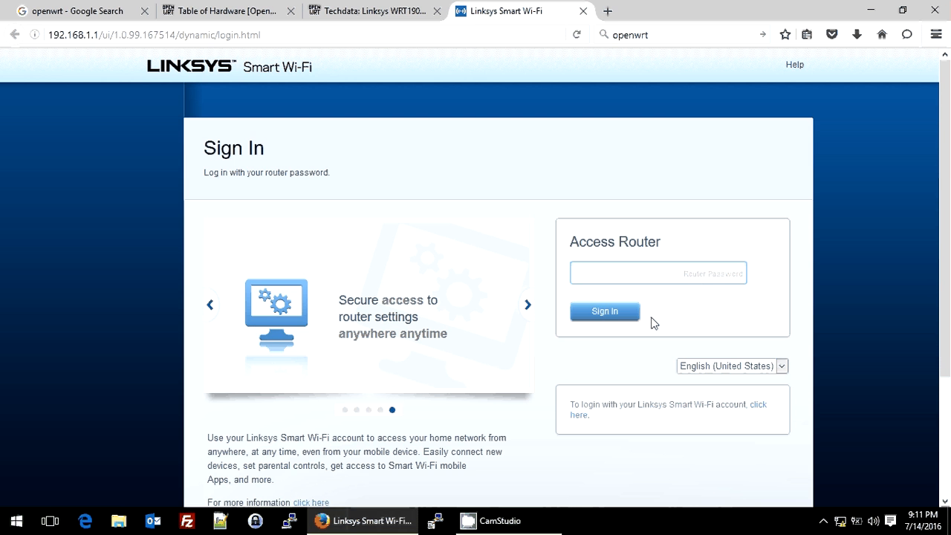
{"action": "type", "text": "•••••"}
{"action": "key", "text": "Return"}
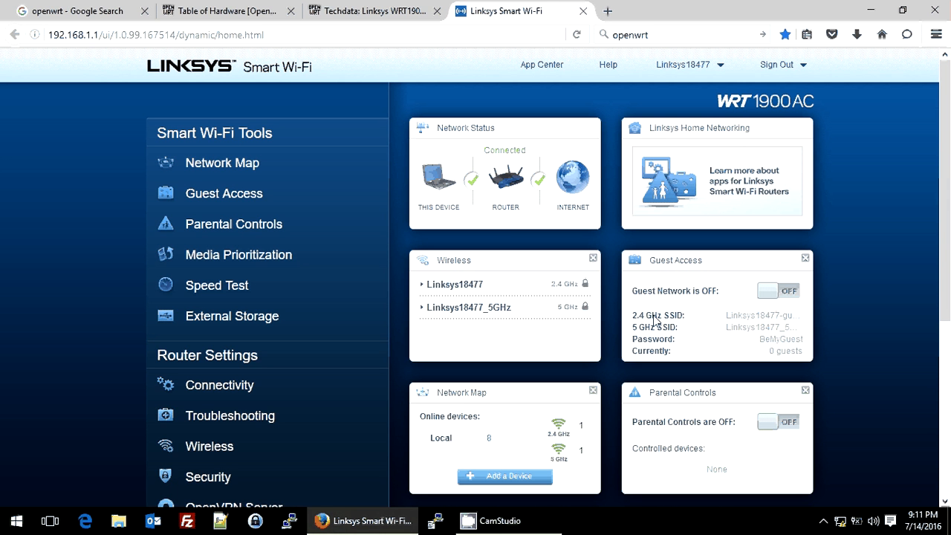
In the router's Connectivity settings, select the openwrt-15.05.1 image from the openwrt folder in Downloads for the manual firmware update
{"action": "scroll", "coordinate": [225, 328], "scroll_direction": "down", "scroll_amount": 2}
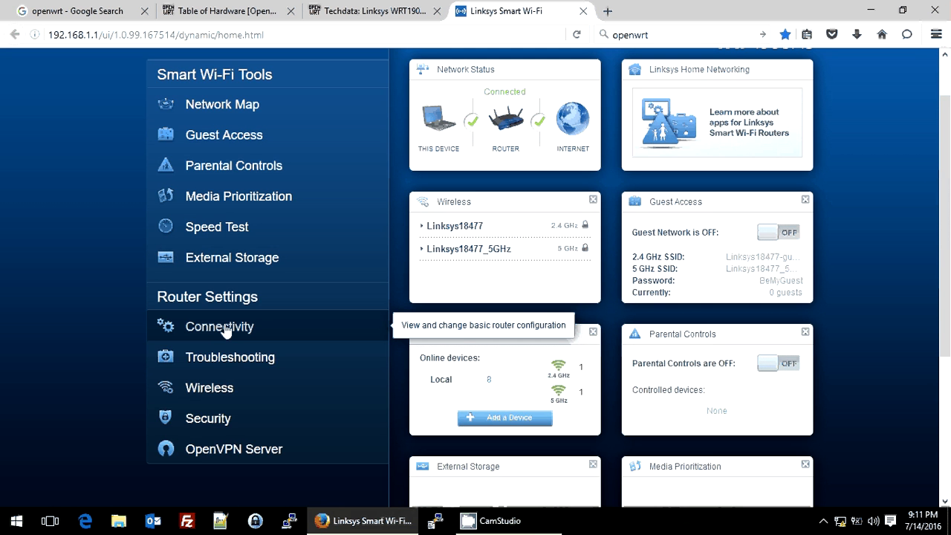
{"action": "left_click", "coordinate": [226, 329]}
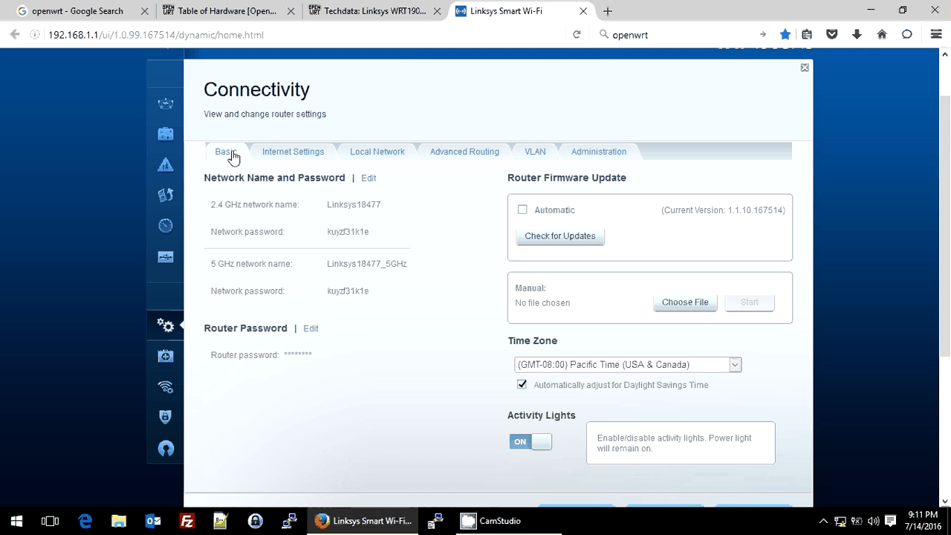
{"action": "left_click", "coordinate": [679, 306]}
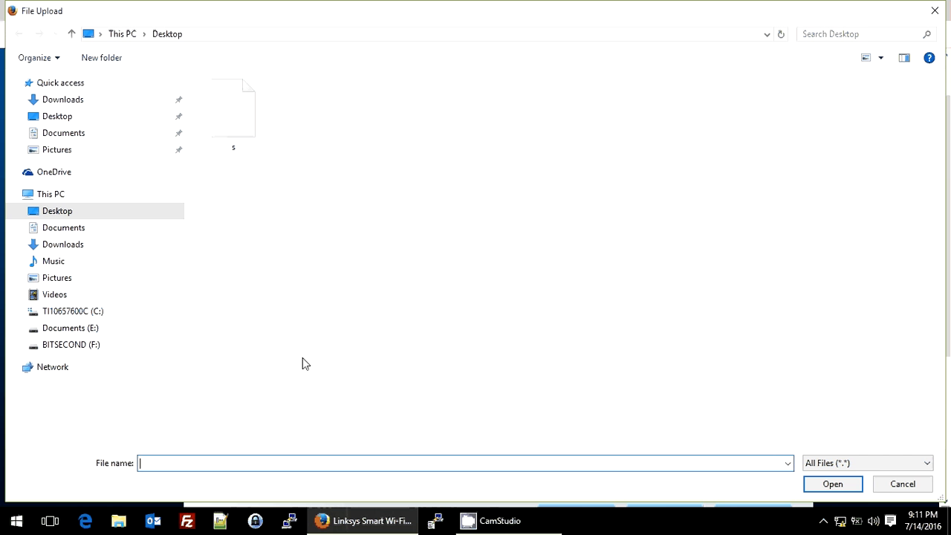
{"action": "left_click", "coordinate": [143, 254]}
{"action": "left_click", "coordinate": [235, 141]}
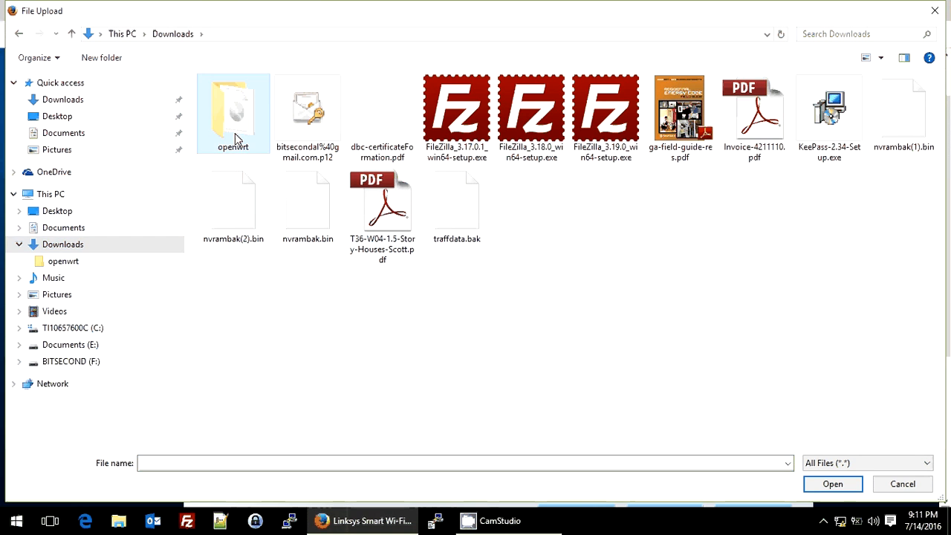
{"action": "double_click", "coordinate": [235, 141]}
{"action": "double_click", "coordinate": [298, 100]}
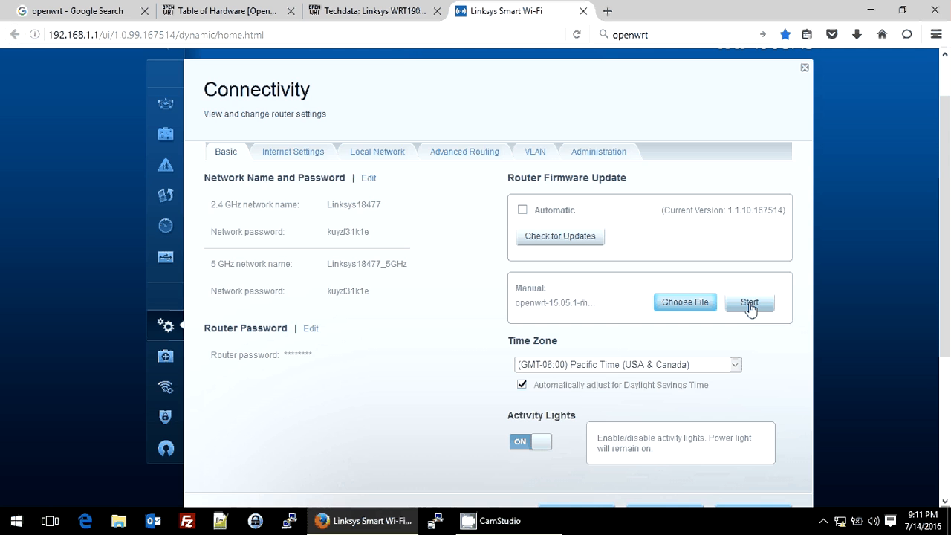
Start the manual firmware update, accept the file name and update warnings, and acknowledge the router reboot
{"action": "left_click", "coordinate": [750, 306]}
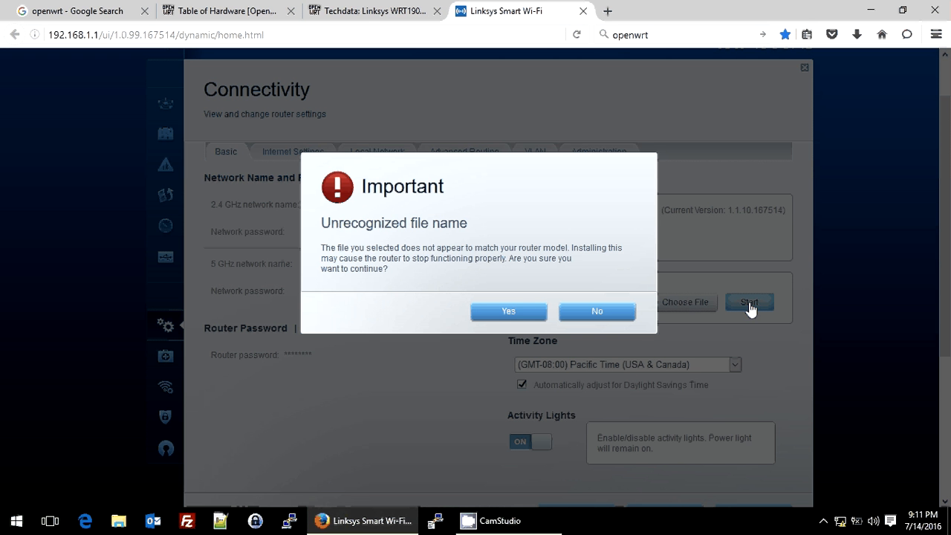
{"action": "left_click", "coordinate": [513, 312]}
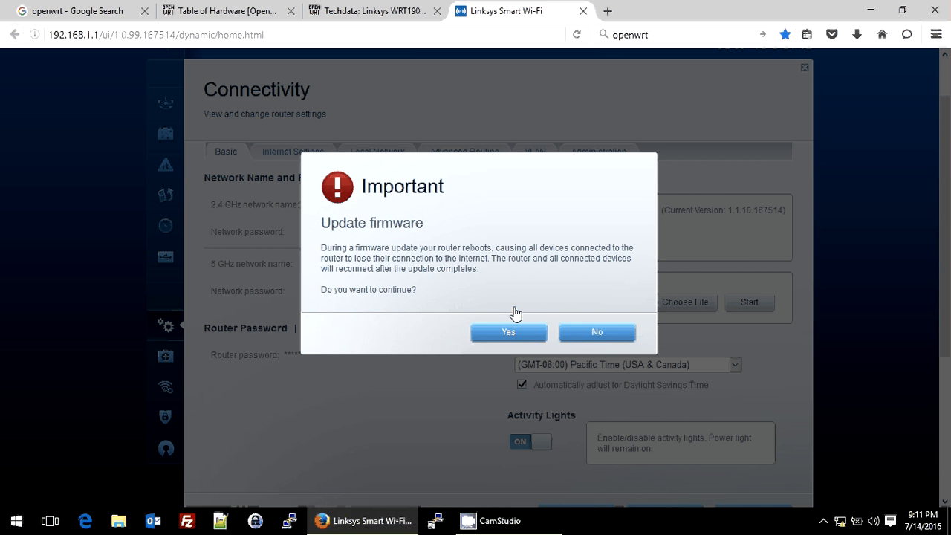
{"action": "left_click", "coordinate": [510, 334]}
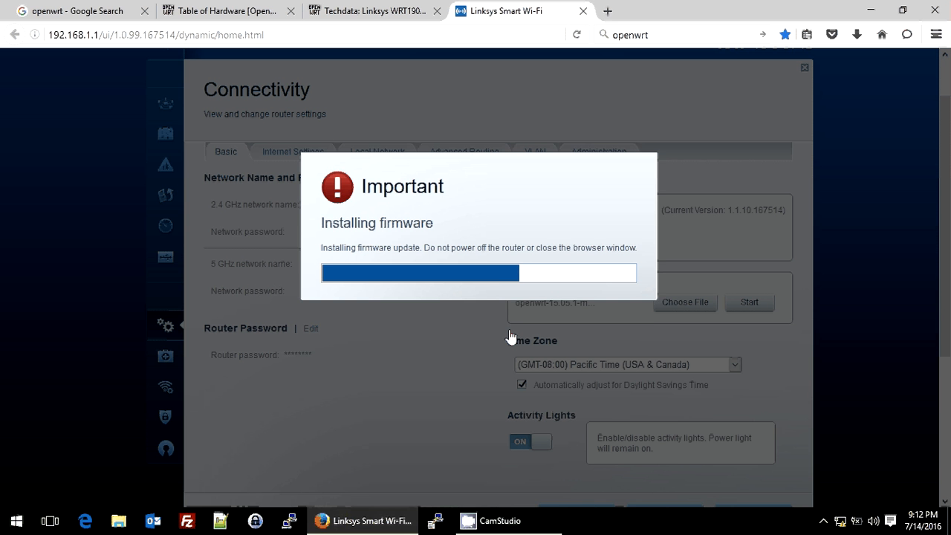
{"action": "left_click", "coordinate": [523, 531]}
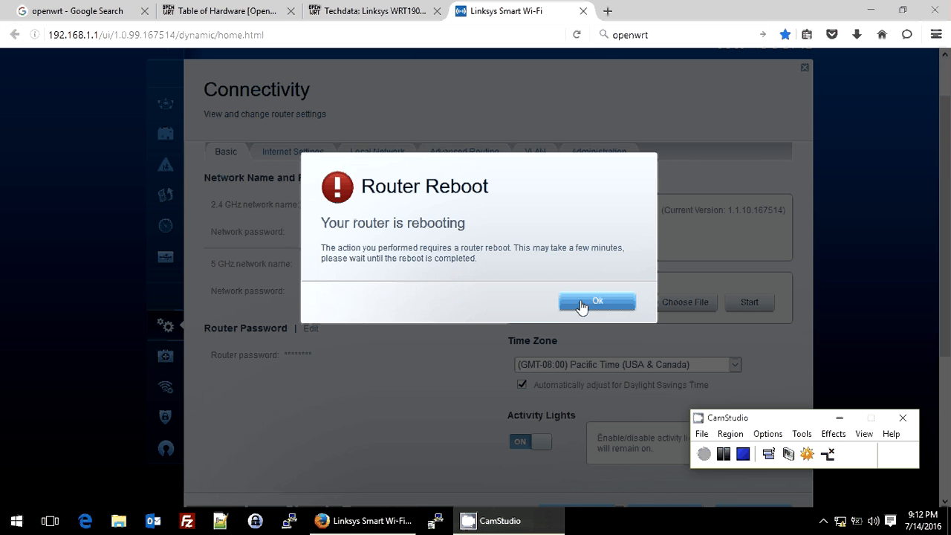
{"action": "left_click", "coordinate": [581, 305]}
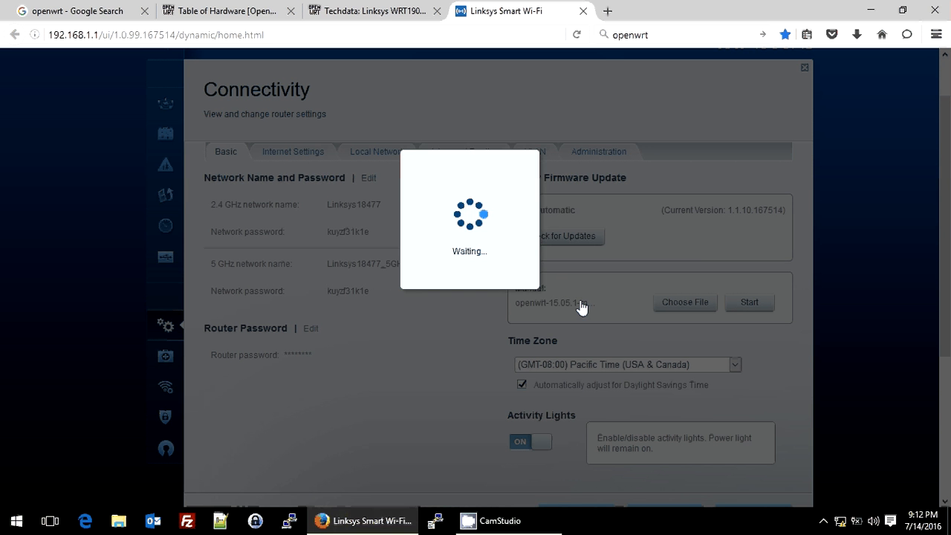
{"action": "left_click", "coordinate": [500, 521]}
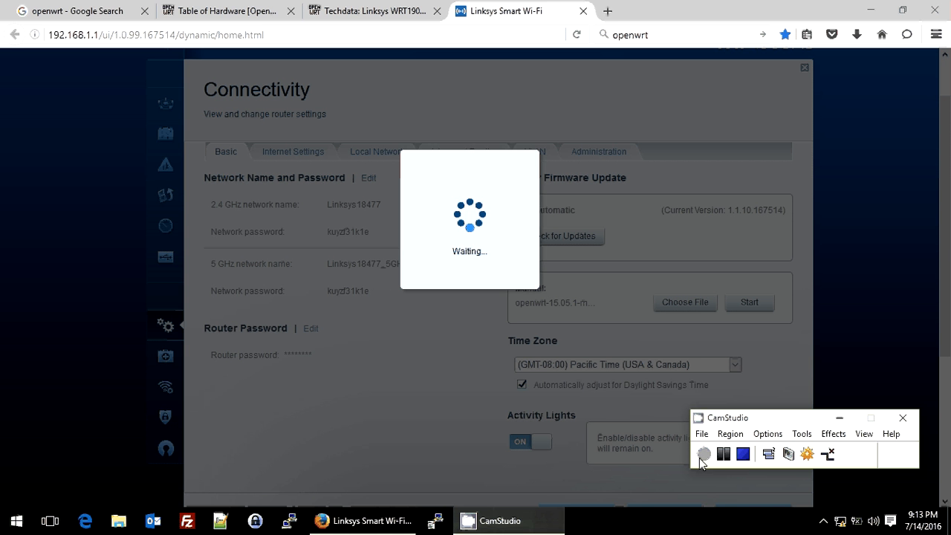
Load the router's web interface again at 192.168.1.1
{"action": "left_click", "coordinate": [468, 37]}
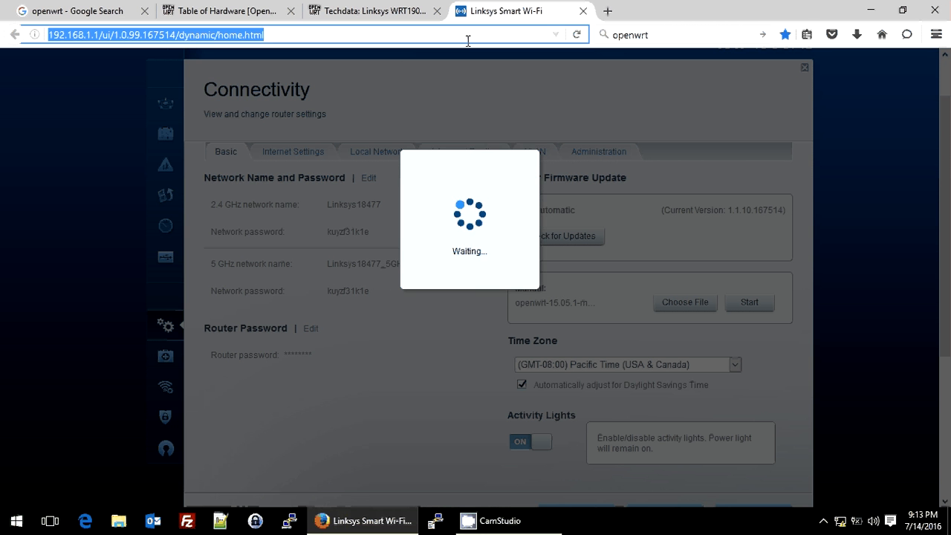
{"action": "type", "text": "192.168.1."}
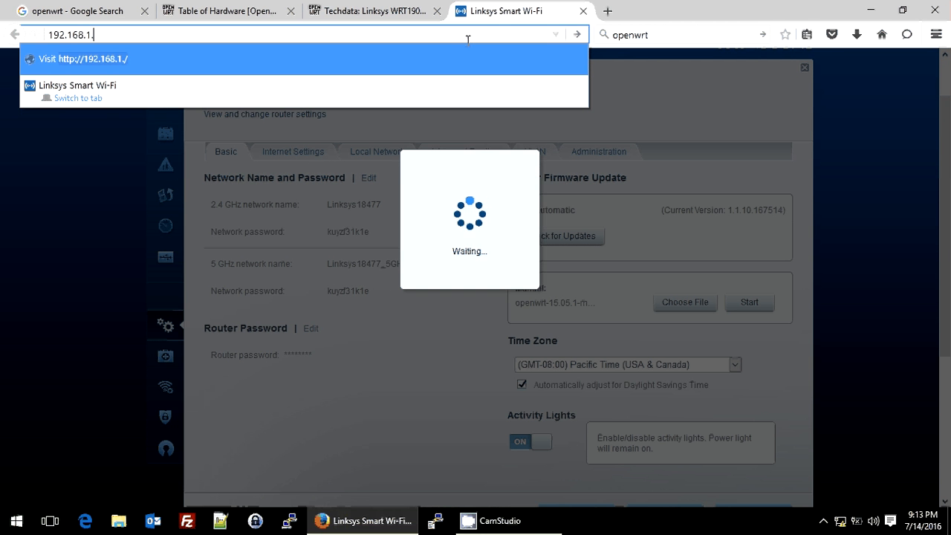
{"action": "type", "text": "1"}
{"action": "key", "text": "Return"}
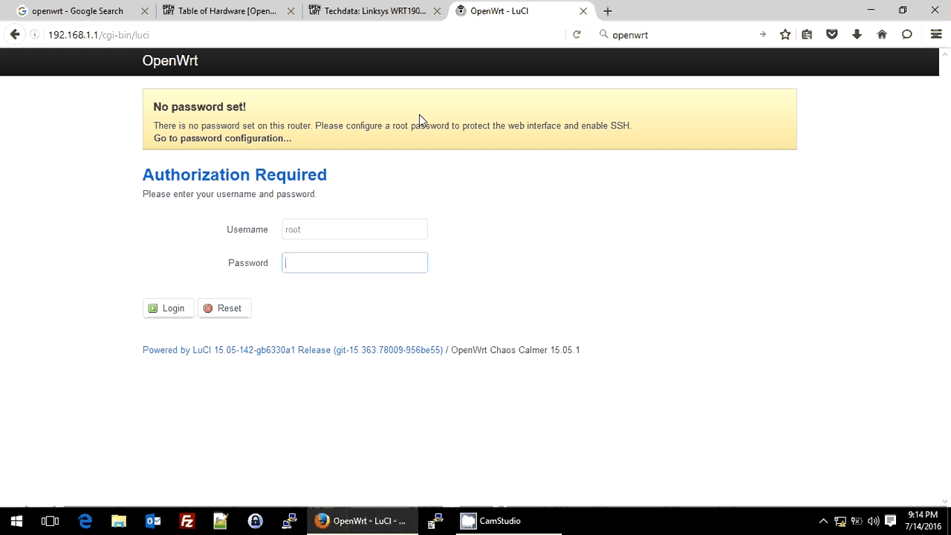
Go to the OpenWrt password configuration and log in as root, filling in the password field
{"action": "left_click", "coordinate": [226, 144]}
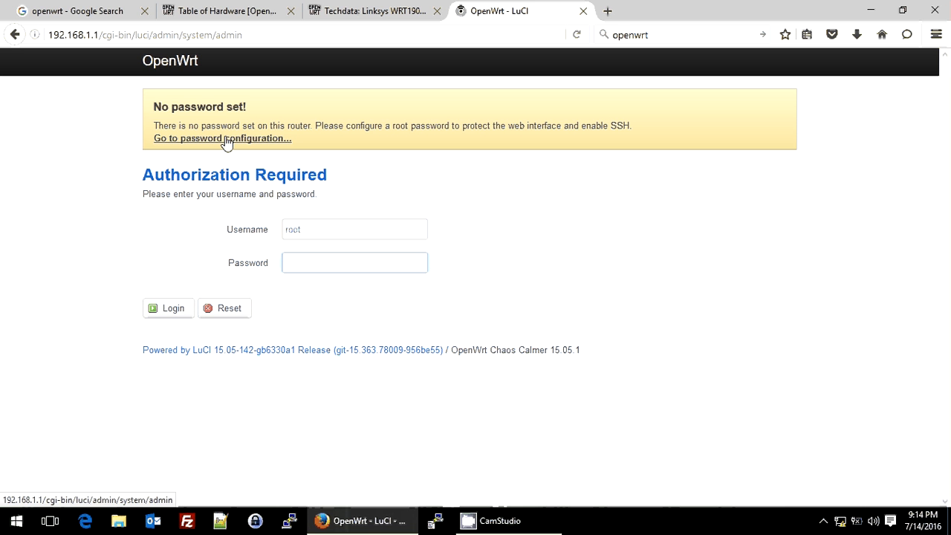
{"action": "type", "text": "•••••••••••••••"}
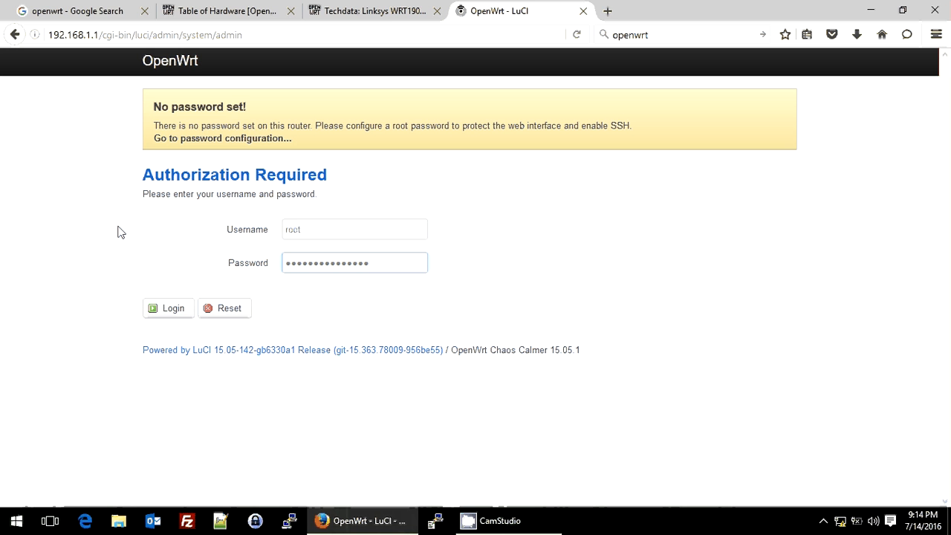
{"action": "double_click", "coordinate": [322, 224]}
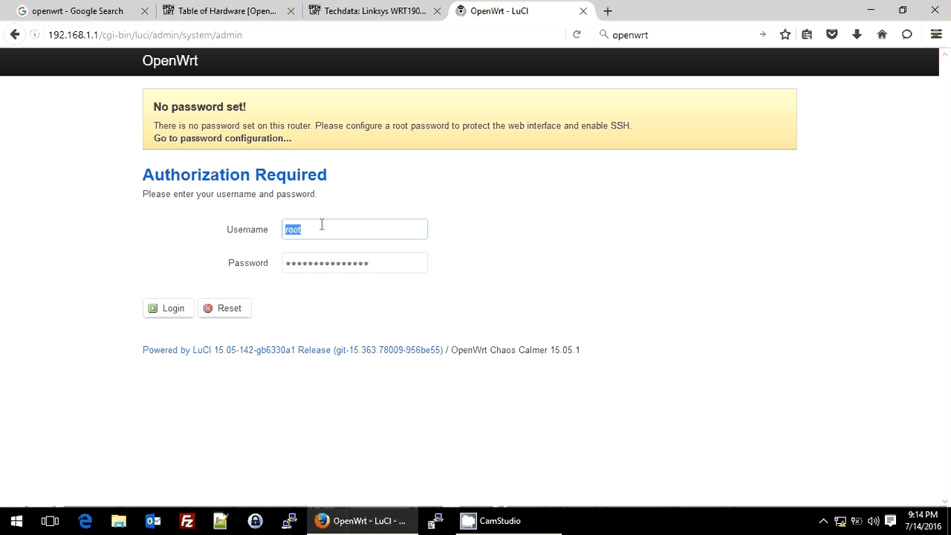
{"action": "left_click", "coordinate": [165, 315]}
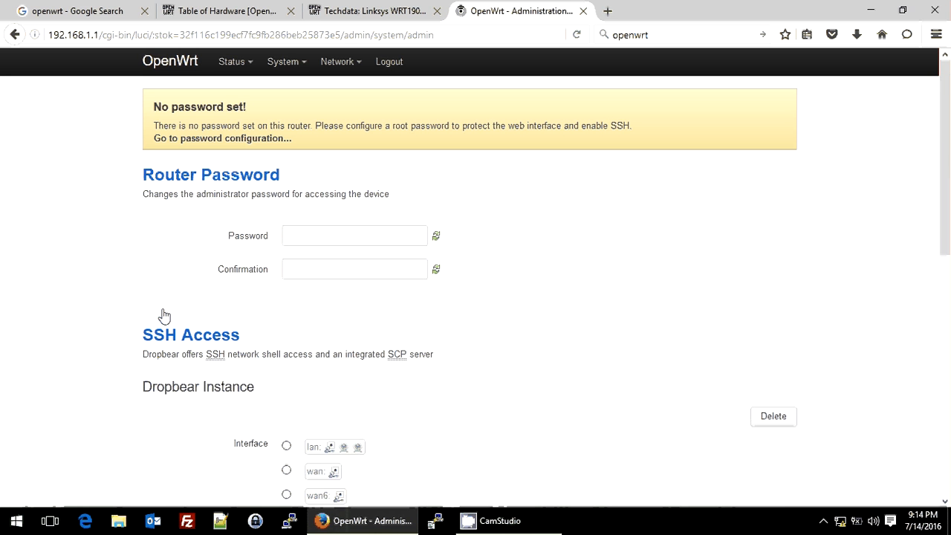
Enter the new router administrator password and repeat it in the confirmation field
{"action": "left_click", "coordinate": [318, 233]}
{"action": "type", "text": "•••••••••••••••"}
{"action": "key", "text": "Tab"}
{"action": "type", "text": "••••••••"}
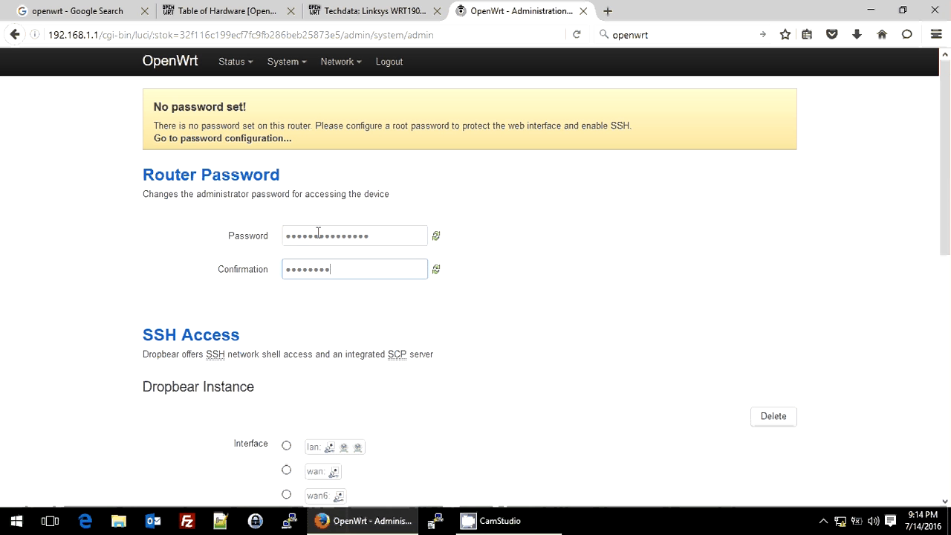
{"action": "type", "text": "•••••••"}
Restrict the Dropbear SSH instance to the lan interface, then save and apply the administration settings
{"action": "scroll", "coordinate": [318, 232], "scroll_direction": "down", "scroll_amount": 2}
{"action": "scroll", "coordinate": [318, 233], "scroll_direction": "down", "scroll_amount": 1}
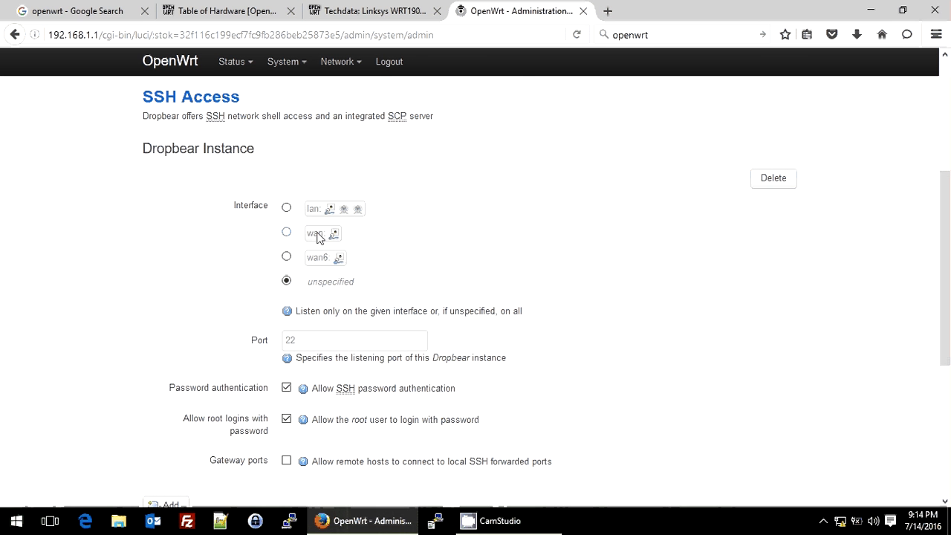
{"action": "left_click", "coordinate": [288, 211]}
{"action": "scroll", "coordinate": [179, 290], "scroll_direction": "up", "scroll_amount": 2}
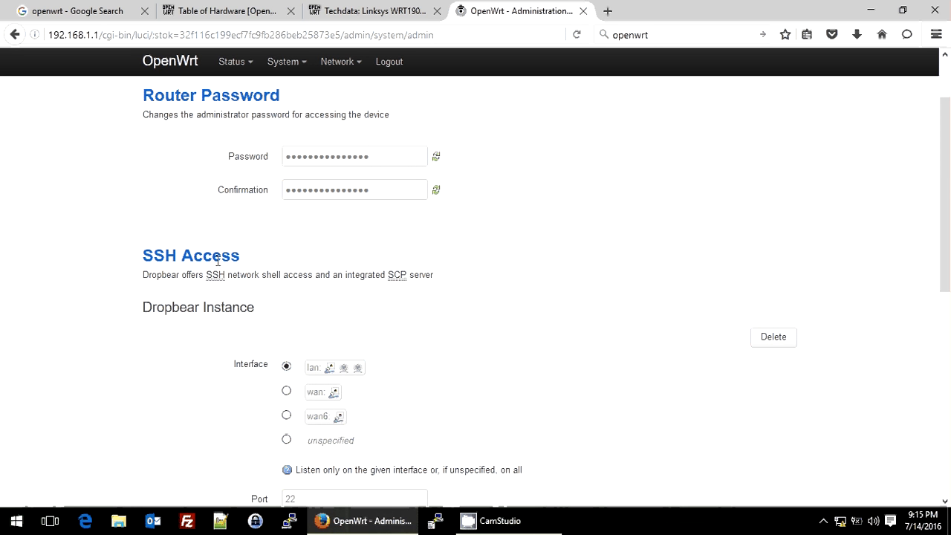
{"action": "scroll", "coordinate": [178, 233], "scroll_direction": "down", "scroll_amount": 1}
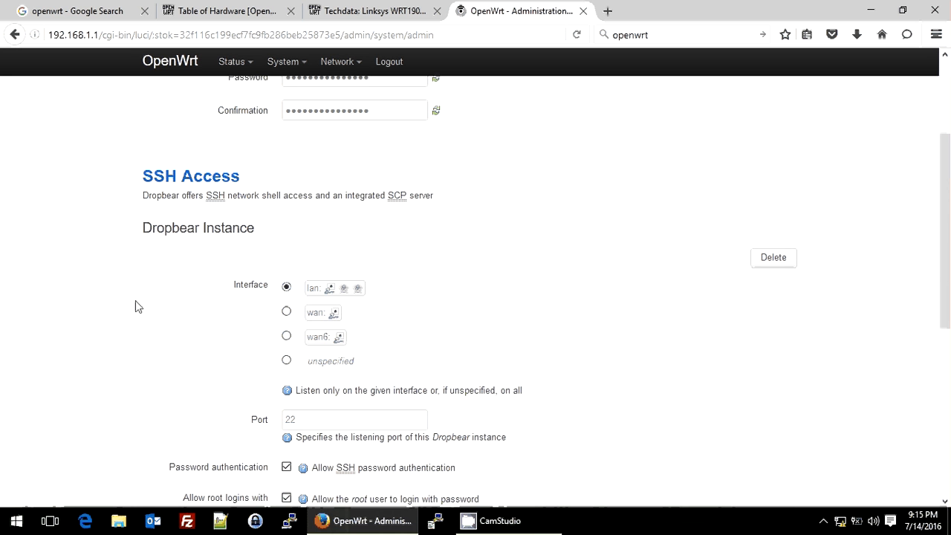
{"action": "scroll", "coordinate": [135, 301], "scroll_direction": "down", "scroll_amount": 5}
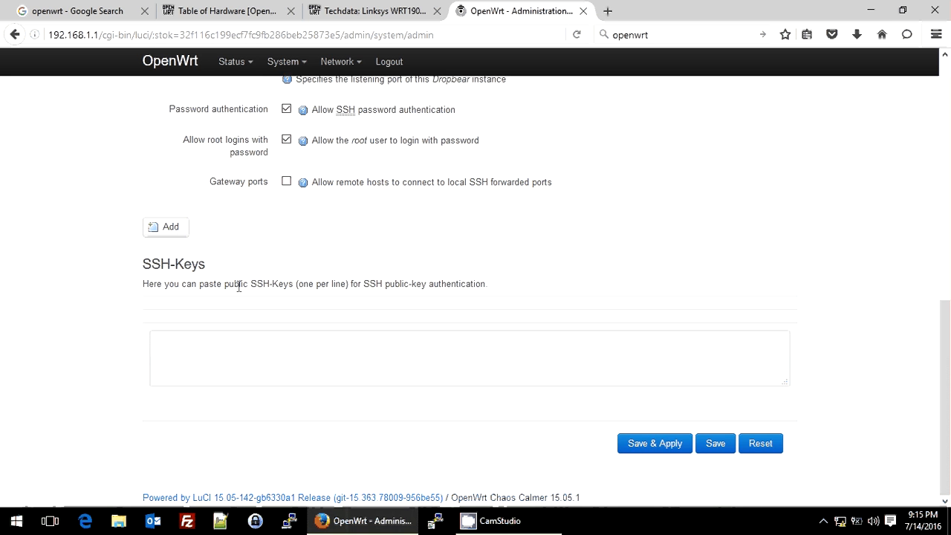
{"action": "left_click", "coordinate": [661, 451]}
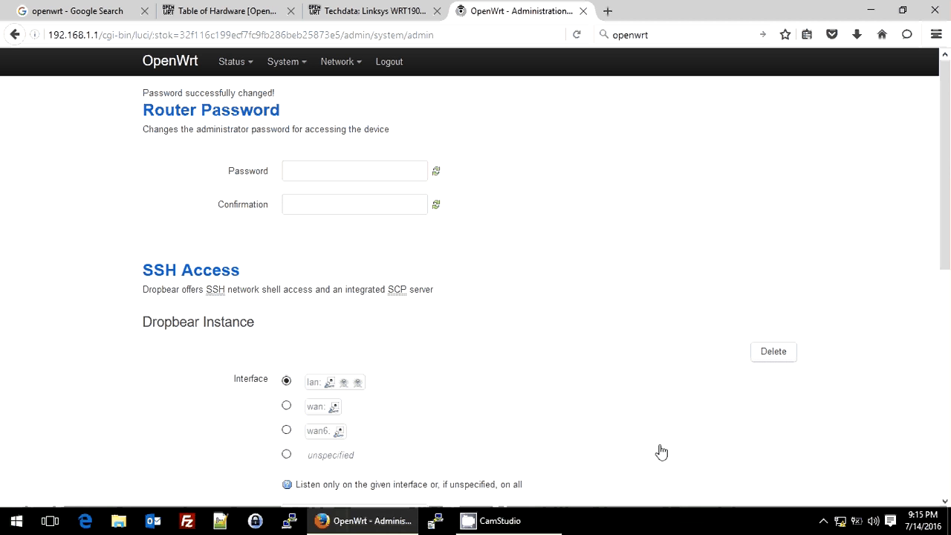
Review the password change result and the SSH access settings, from the Dropbear interface down to the SSH-Keys section
{"action": "left_click_drag", "start_coordinate": [158, 93], "coordinate": [320, 98]}
{"action": "scroll", "coordinate": [52, 298], "scroll_direction": "down", "scroll_amount": 2}
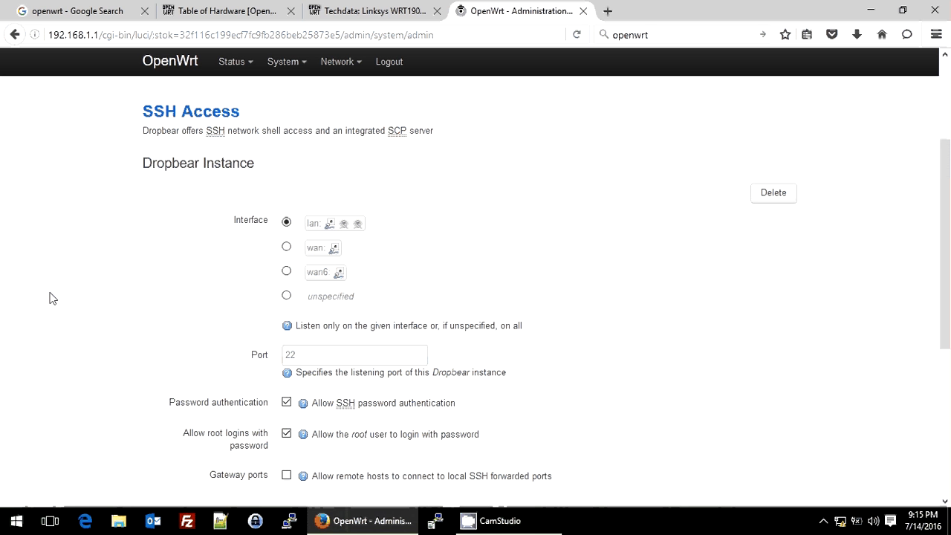
{"action": "left_click_drag", "start_coordinate": [165, 113], "coordinate": [199, 117]}
{"action": "left_click", "coordinate": [257, 225]}
{"action": "left_click_drag", "start_coordinate": [255, 221], "coordinate": [327, 230]}
{"action": "left_click", "coordinate": [306, 232]}
{"action": "scroll", "coordinate": [225, 269], "scroll_direction": "down", "scroll_amount": 1}
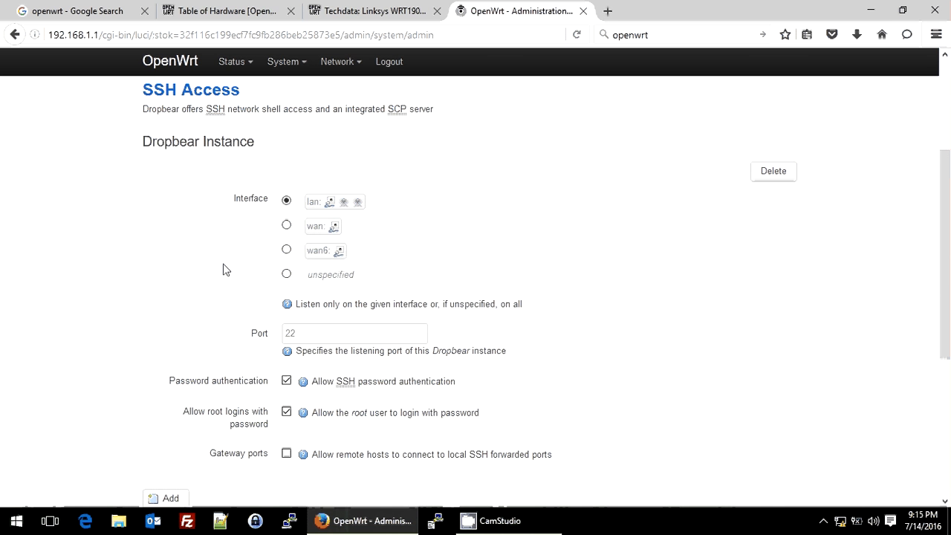
{"action": "scroll", "coordinate": [225, 269], "scroll_direction": "down", "scroll_amount": 4}
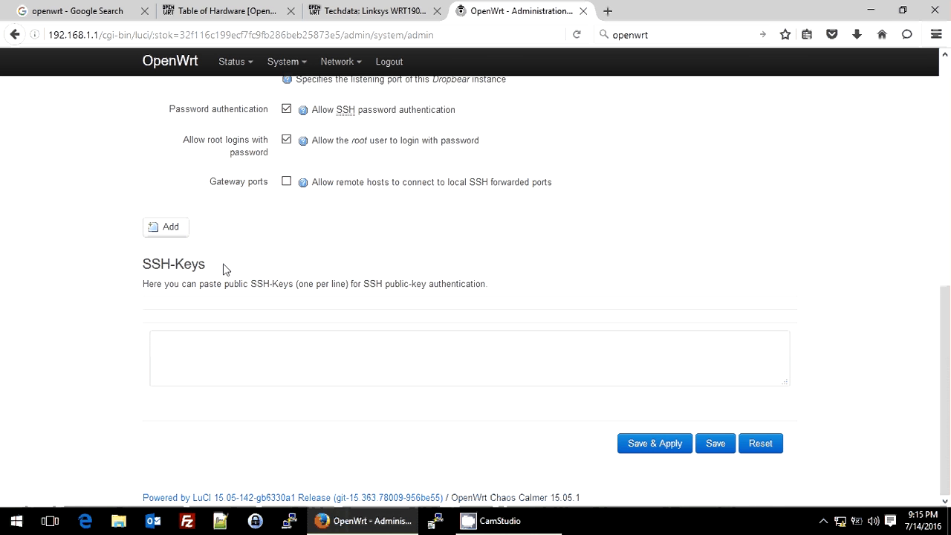
{"action": "scroll", "coordinate": [225, 269], "scroll_direction": "up", "scroll_amount": 7}
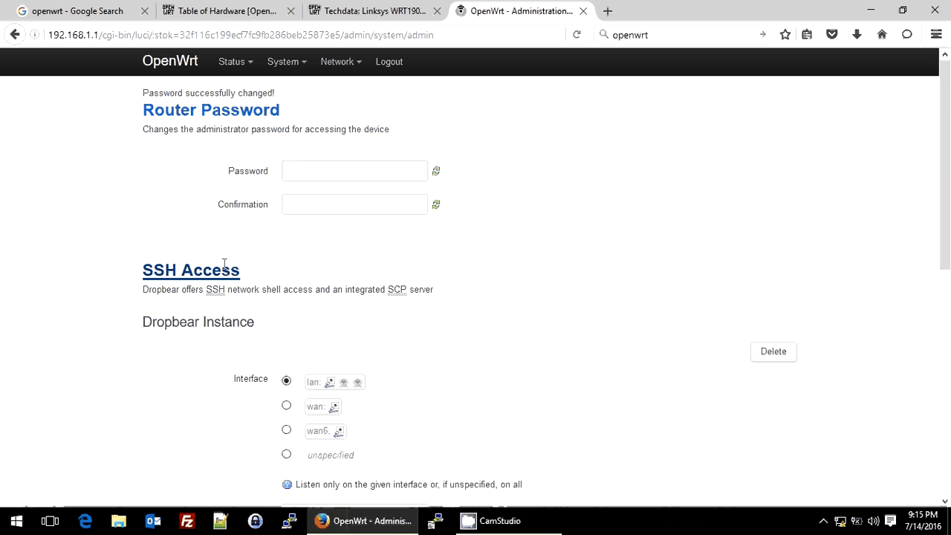